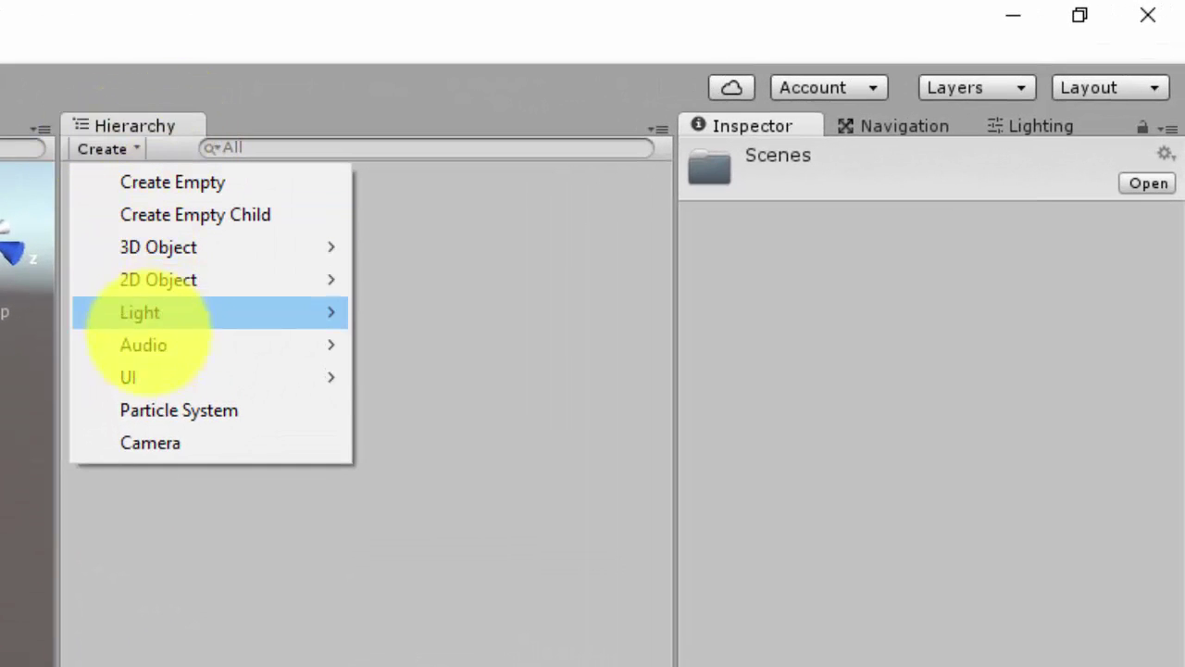
Add a Terrain object to the scene from the Hierarchy's 3D Object menu
mouse_move(190, 247)
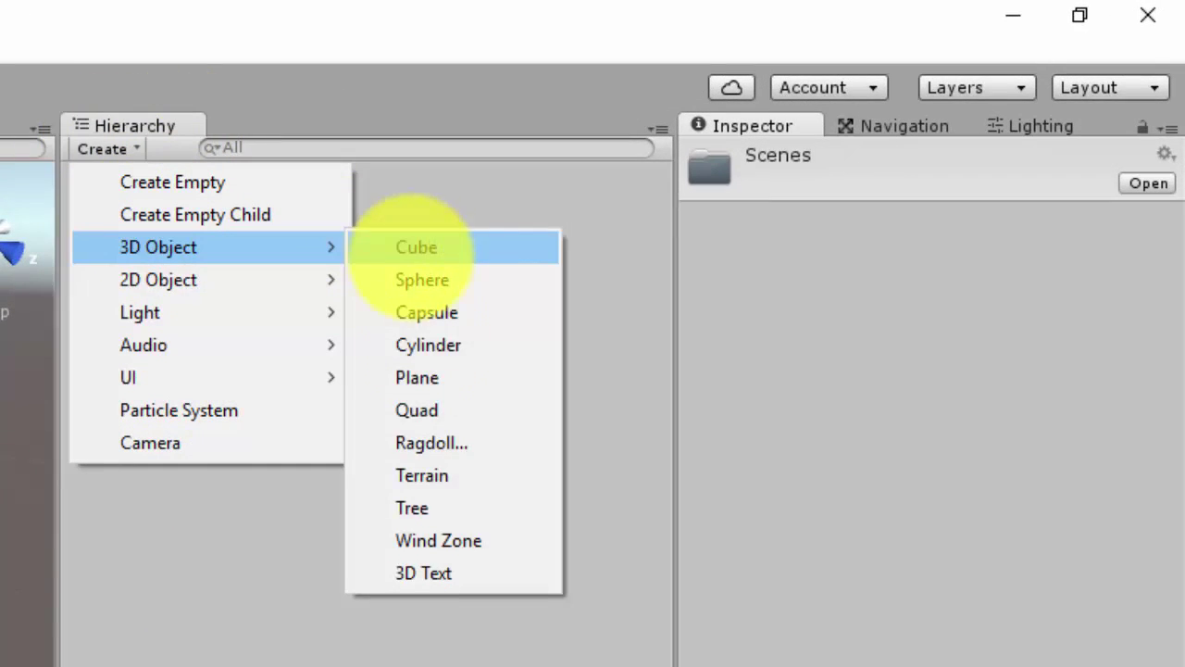
left_click(432, 475)
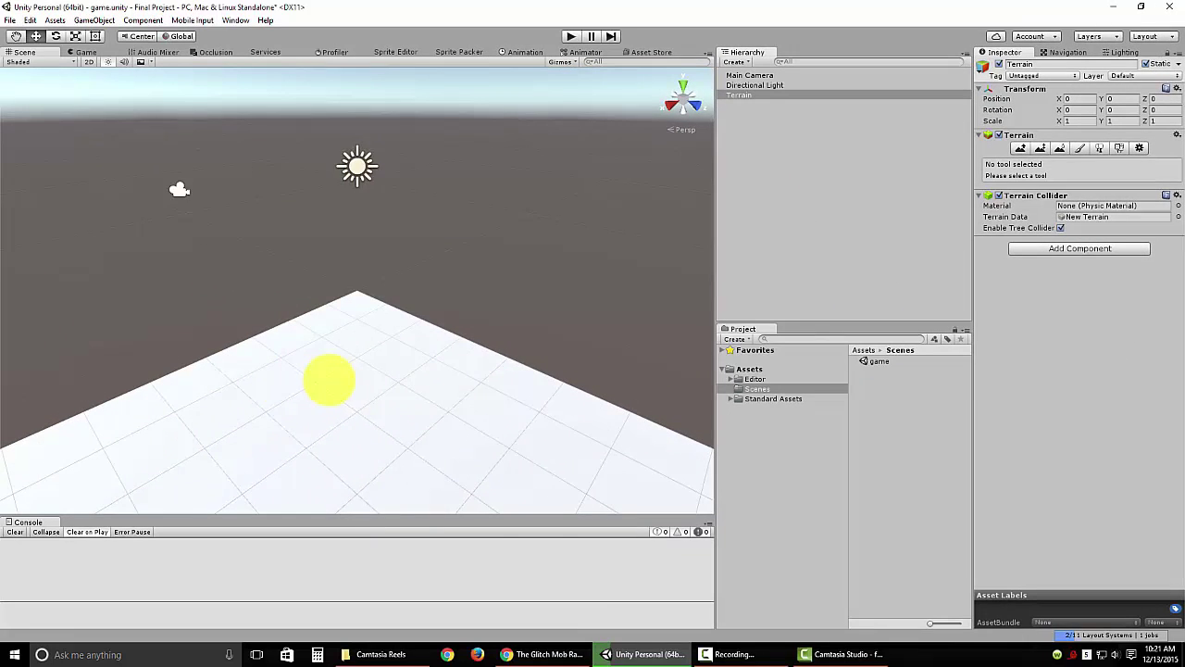
Zoom out and orbit the Scene view to see the flat white terrain plane at an angle
scroll(331, 380, "down", 2)
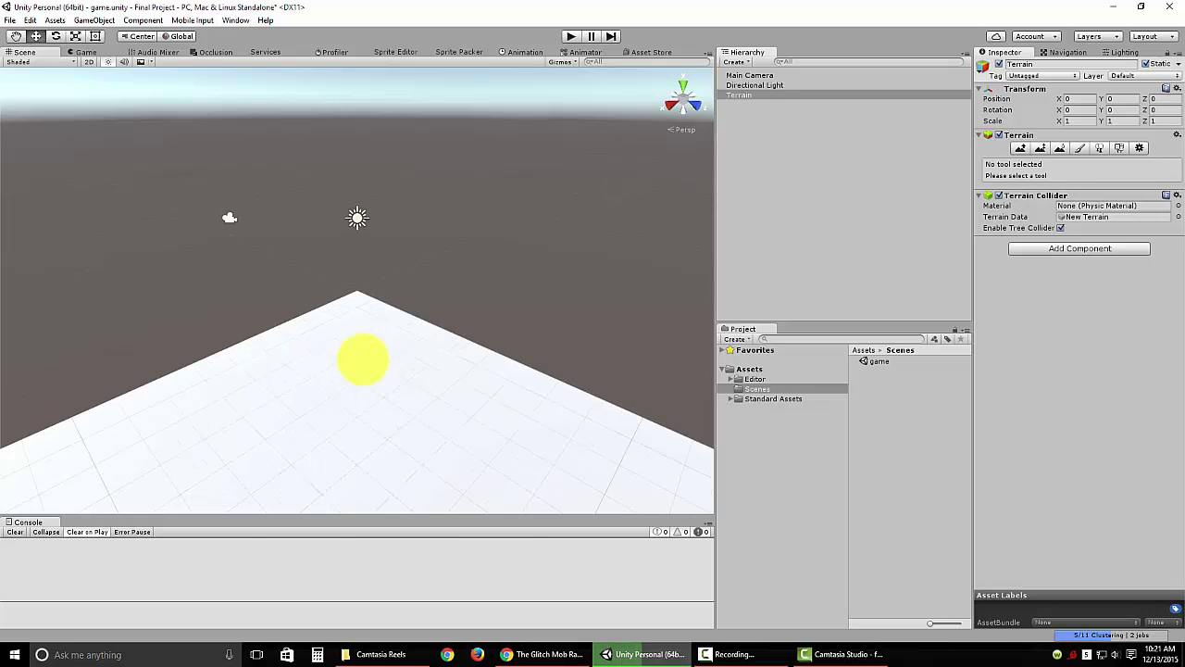
scroll(370, 410, "down", 2)
scroll(371, 408, "down", 3)
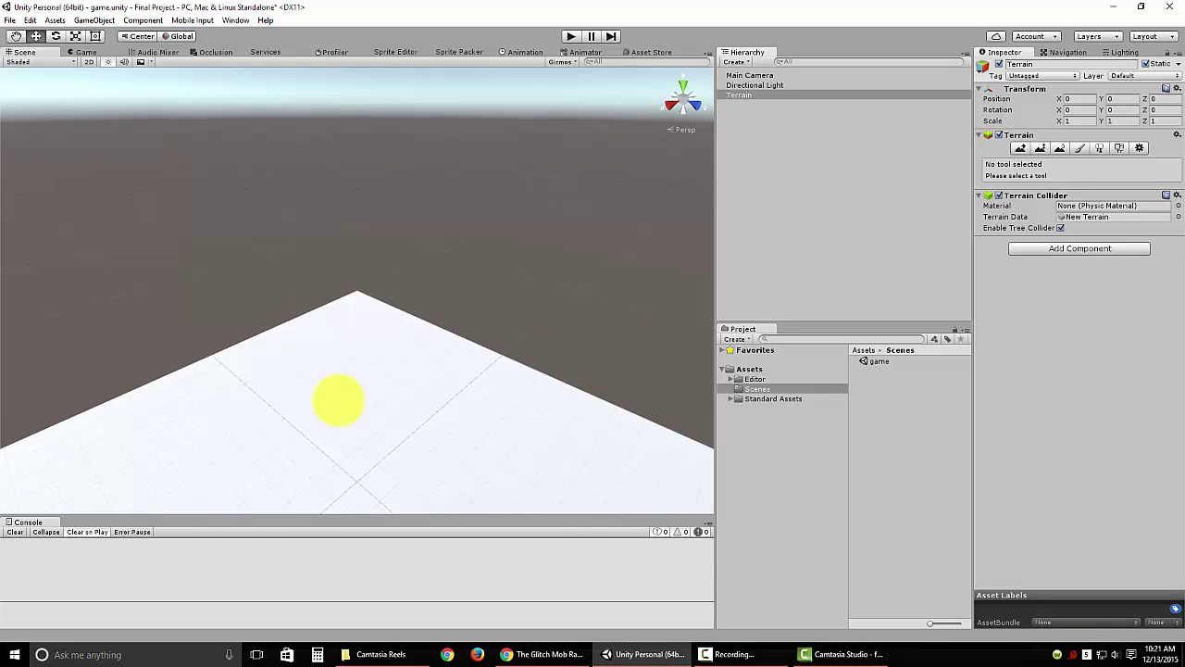
left_click_drag(310, 402, 350, 351, "alt")
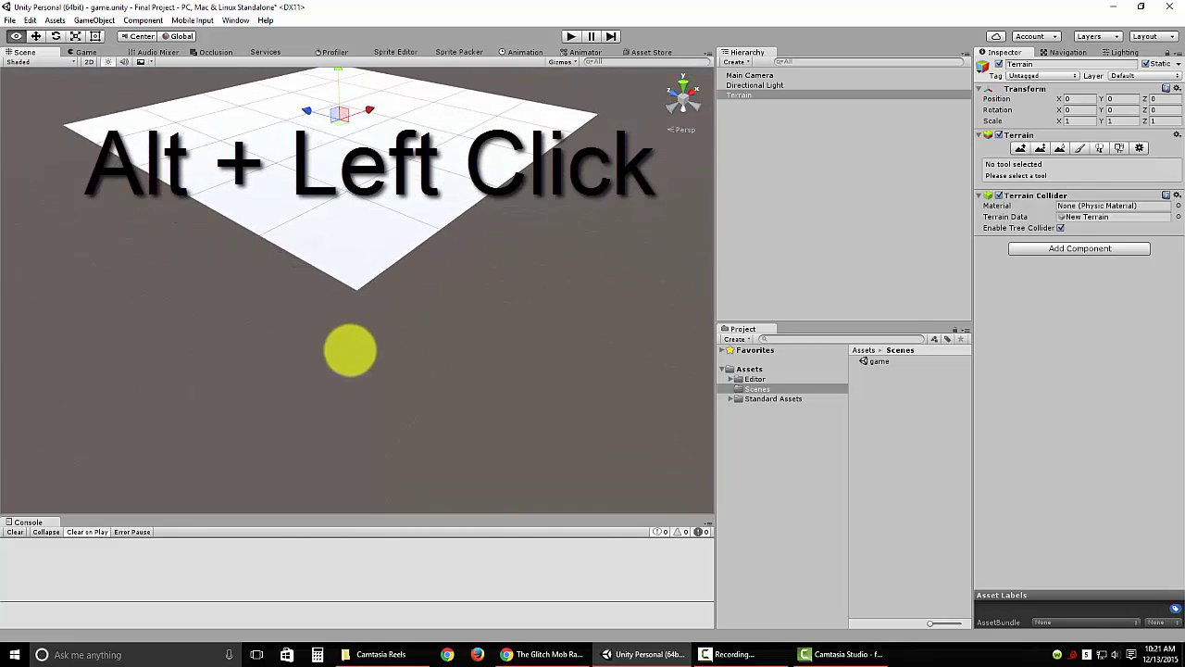
right_click_drag(317, 405, 375, 393)
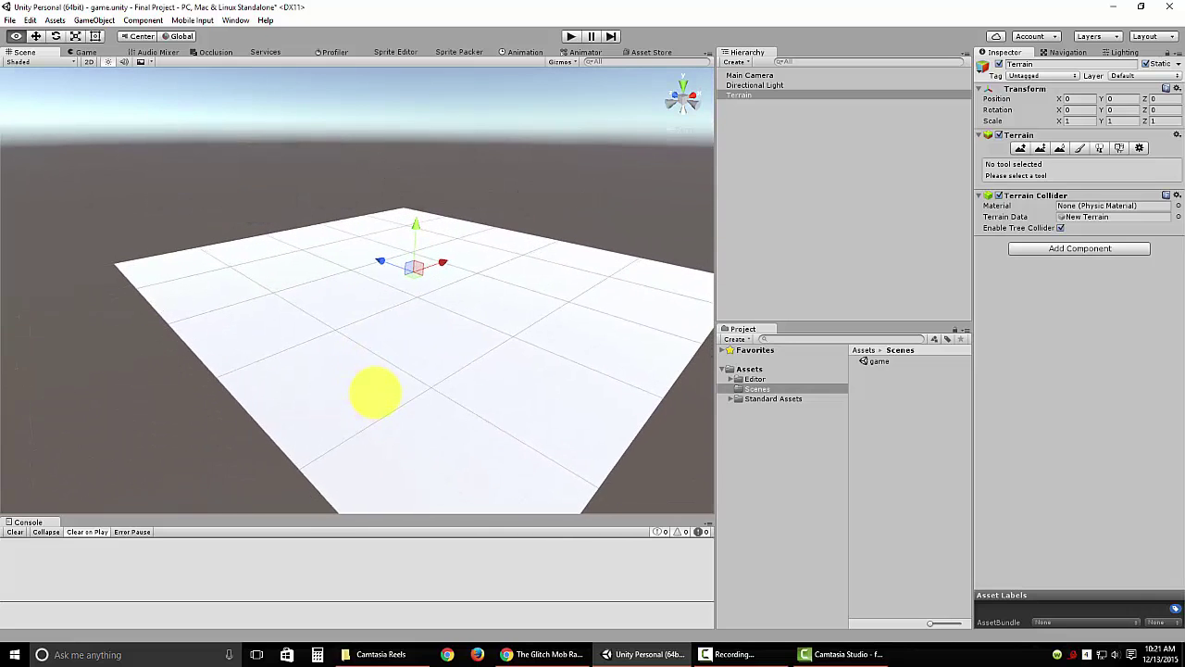
right_click_drag(365, 338, 384, 408)
Select the Terrain and set Raise/Lower Terrain to the speckled brush at Brush Size 76
left_click(739, 230)
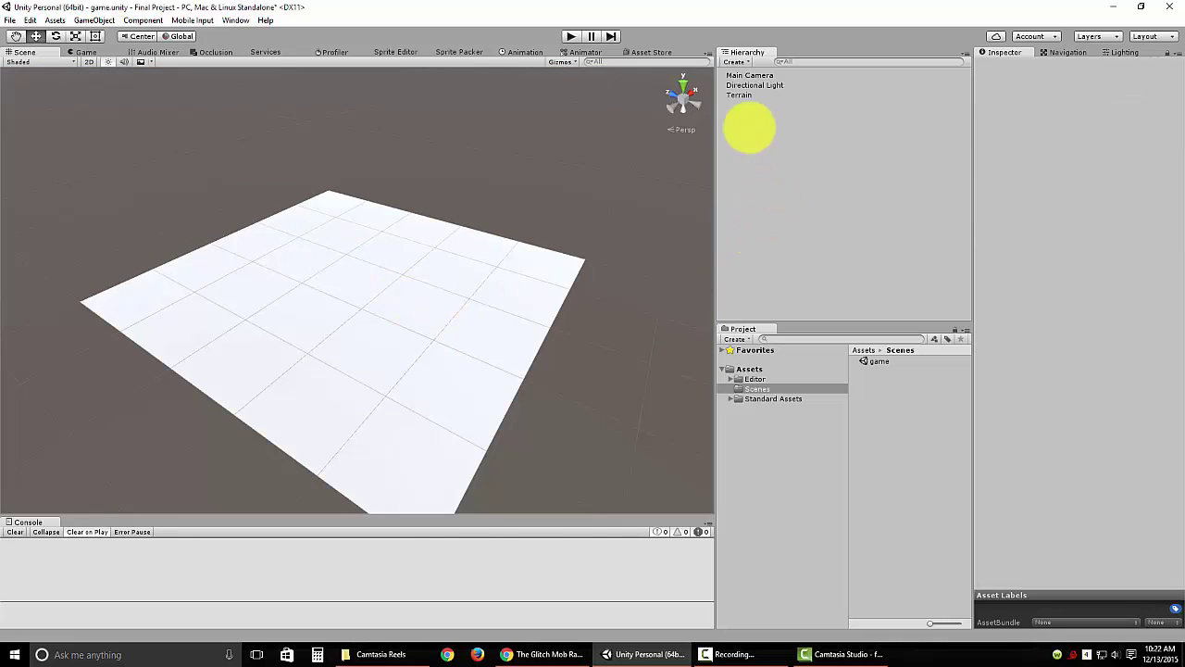
left_click(739, 96)
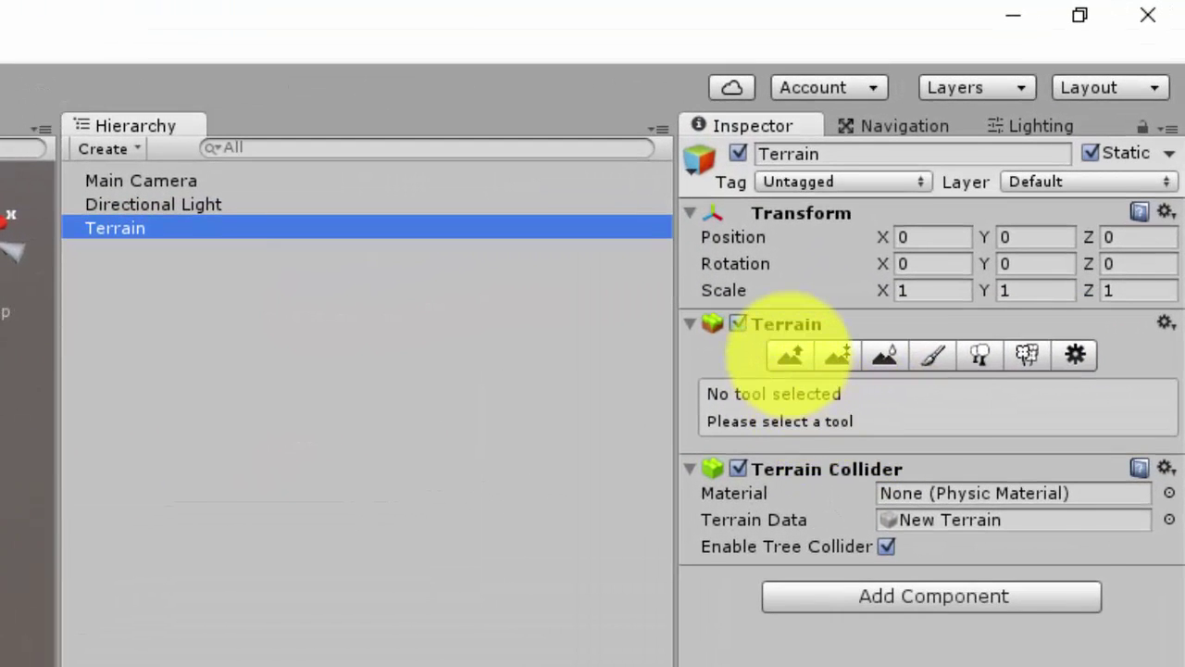
left_click(790, 354)
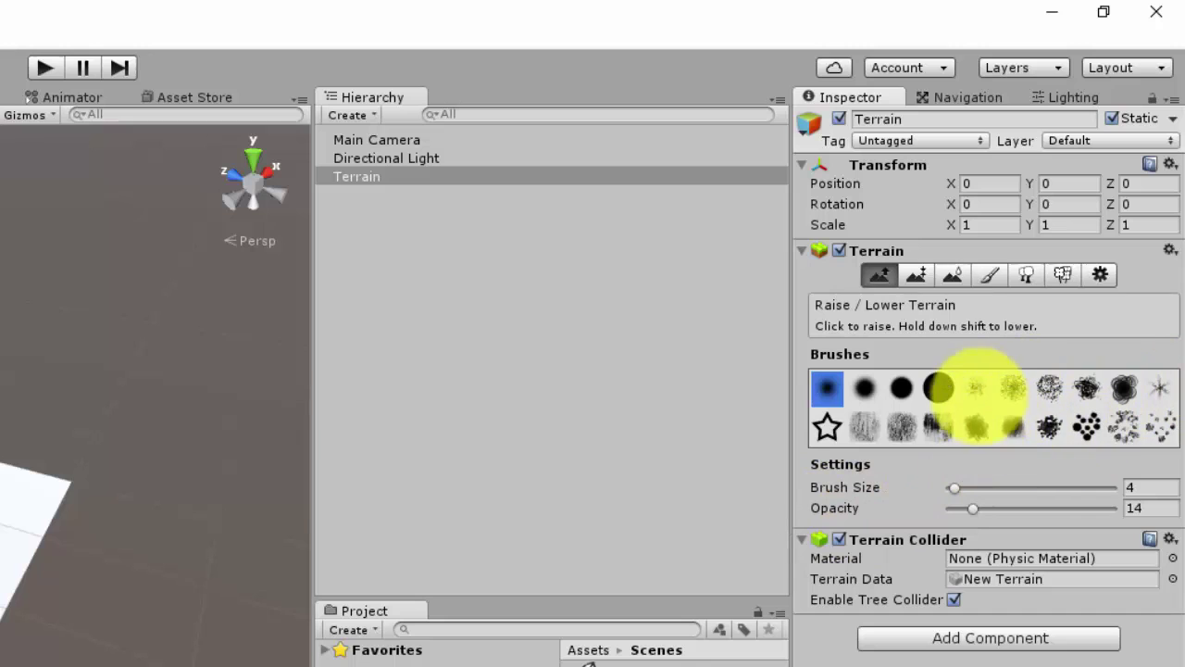
left_click(1123, 424)
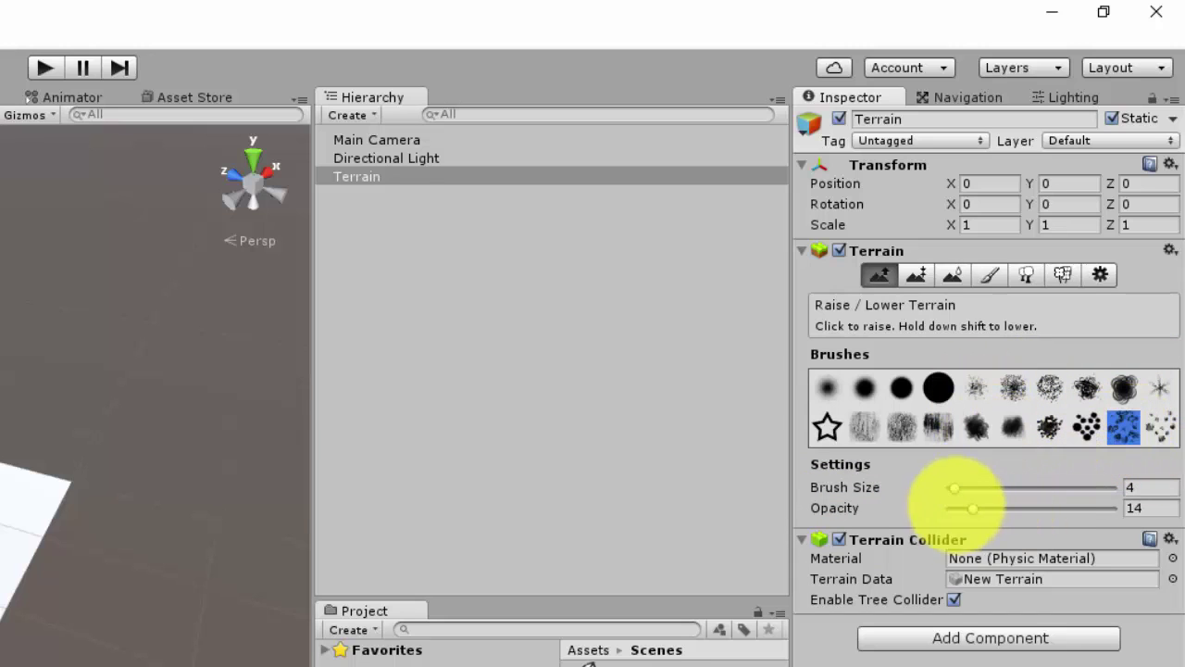
left_click_drag(954, 488, 1016, 487)
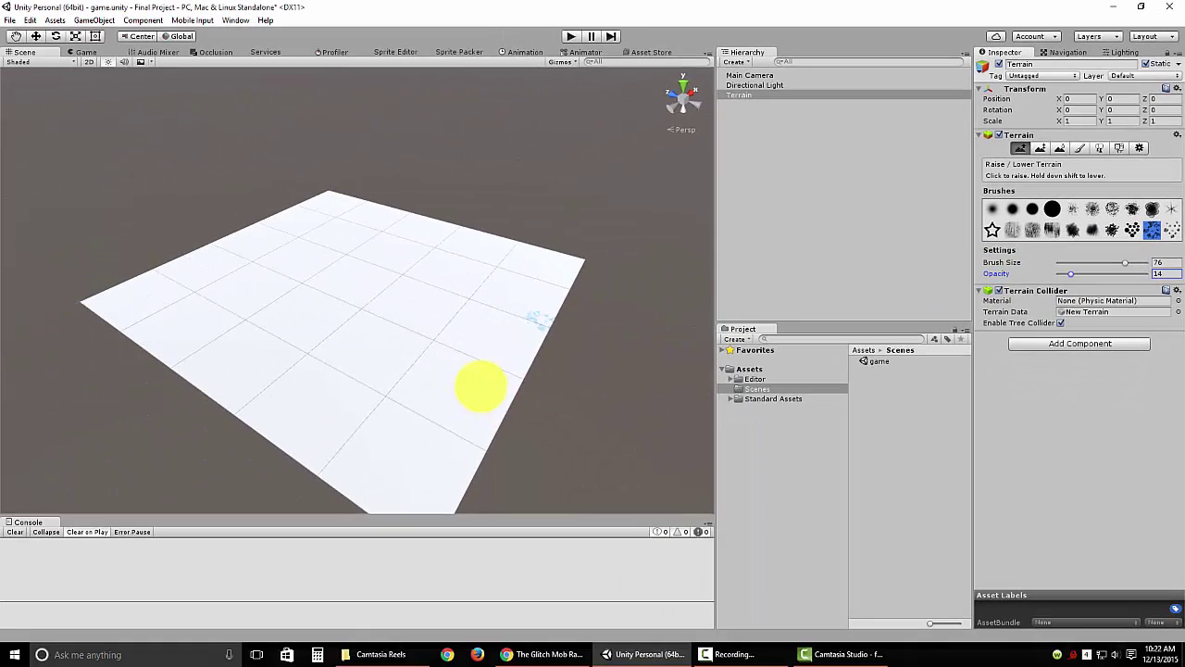
Raise jagged bumps, spiky ridges and a tall front peak across the terrain's middle
mouse_move(425, 417)
left_mouse_down()
mouse_move(458, 344)
mouse_move(362, 384)
mouse_move(390, 426)
mouse_move(378, 443)
mouse_move(447, 400)
mouse_move(346, 409)
mouse_move(273, 367)
mouse_move(313, 384)
mouse_move(292, 392)
mouse_move(238, 337)
mouse_move(374, 388)
mouse_move(333, 346)
left_mouse_up()
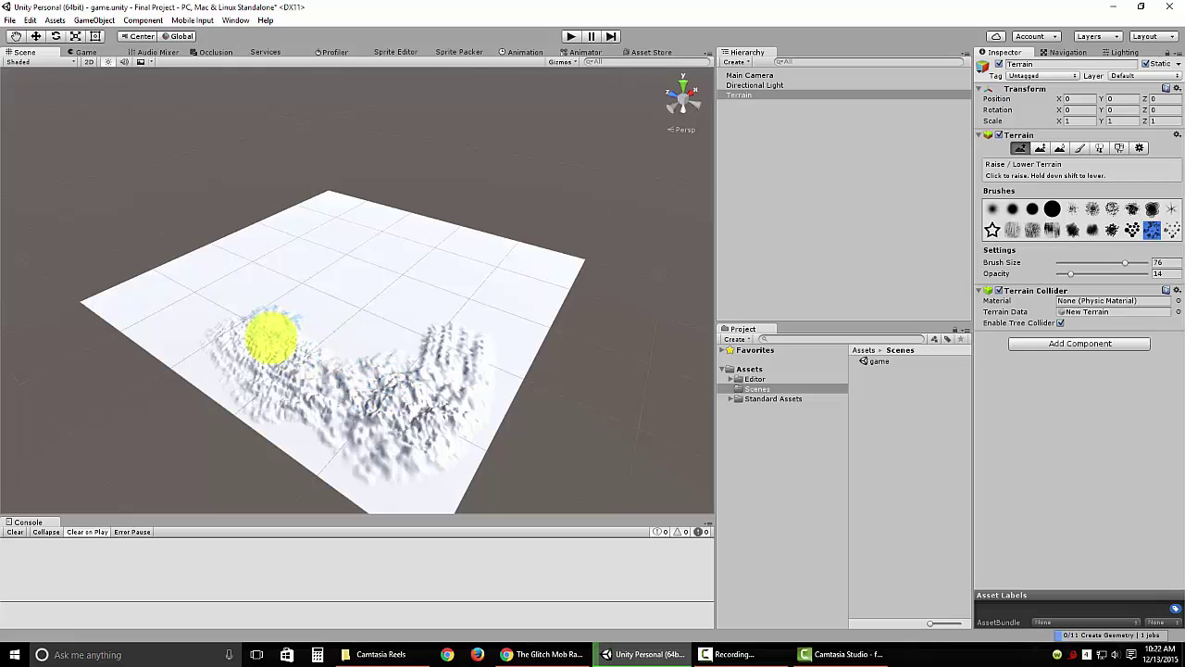
left_click_drag(345, 301, 353, 254)
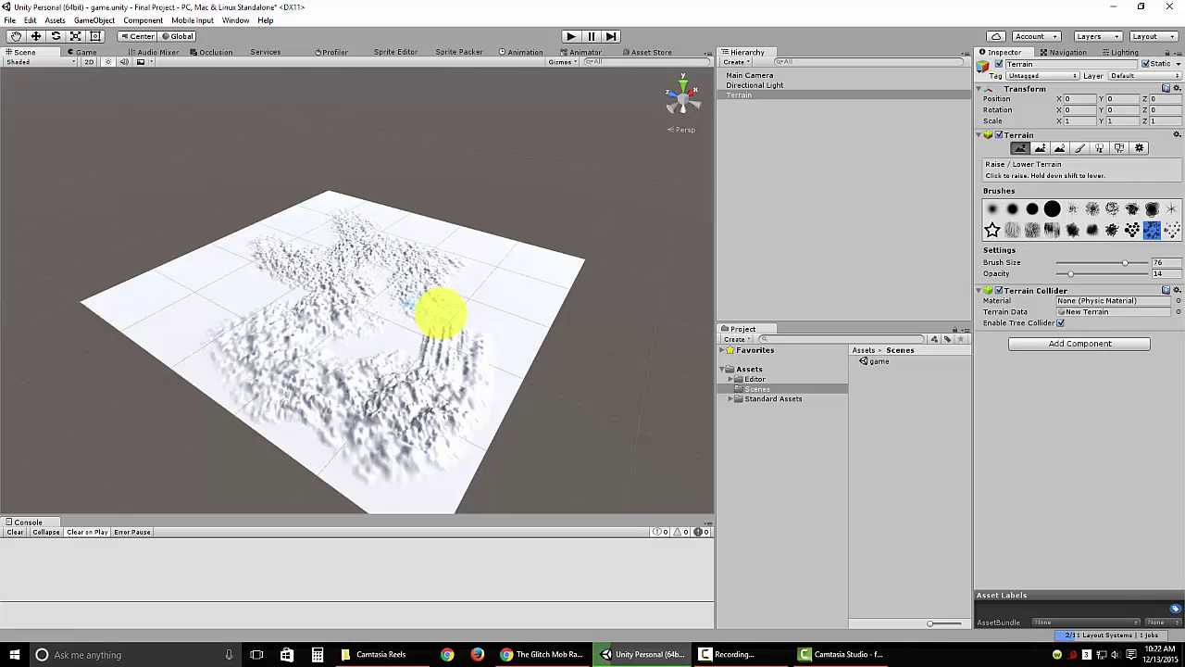
mouse_move(429, 324)
left_mouse_down()
mouse_move(362, 336)
mouse_move(390, 315)
mouse_move(582, 309)
left_mouse_up()
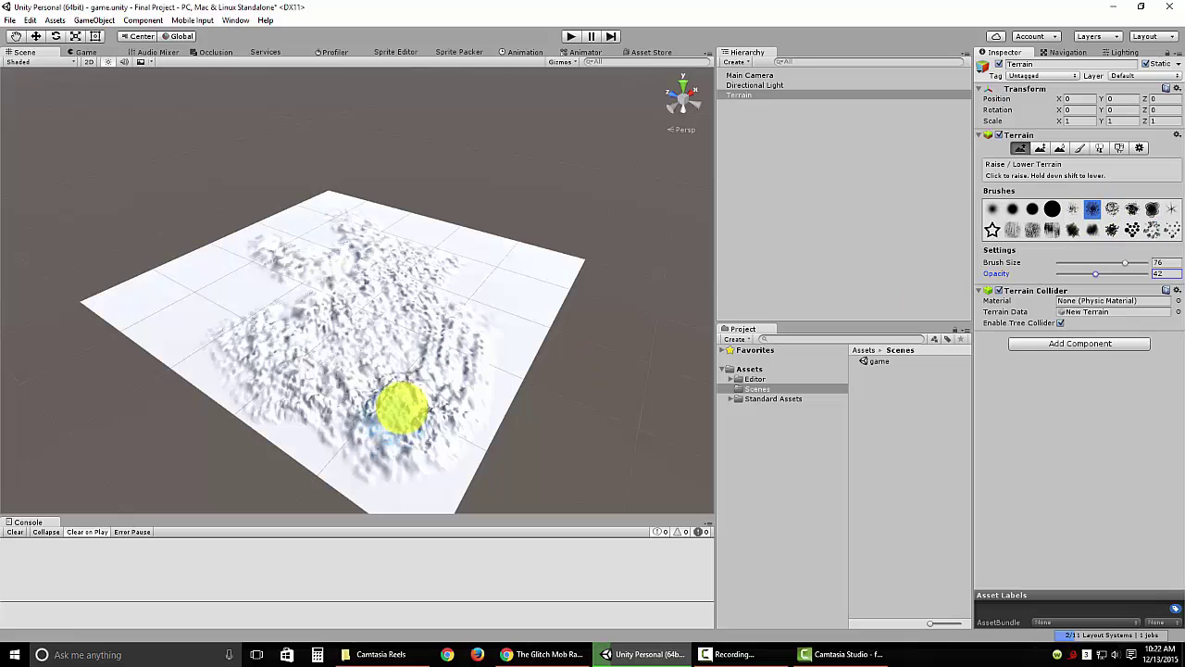
mouse_move(401, 408)
left_mouse_down()
mouse_move(402, 389)
mouse_move(439, 423)
mouse_move(448, 375)
left_mouse_up()
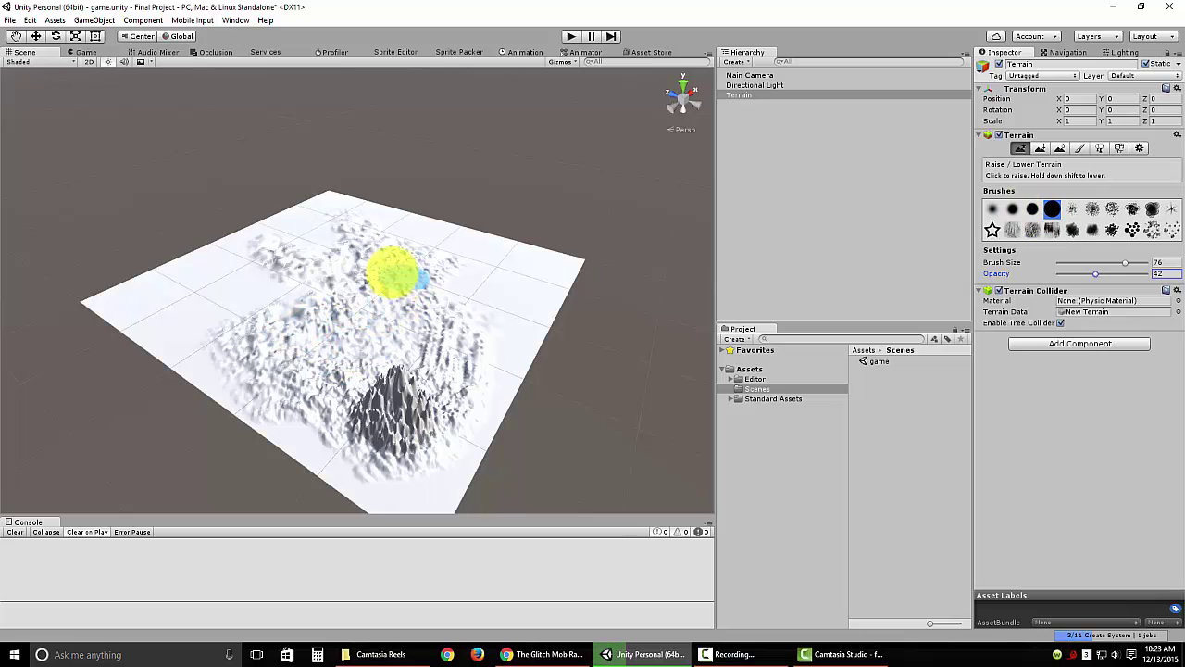
left_click_drag(319, 334, 318, 344)
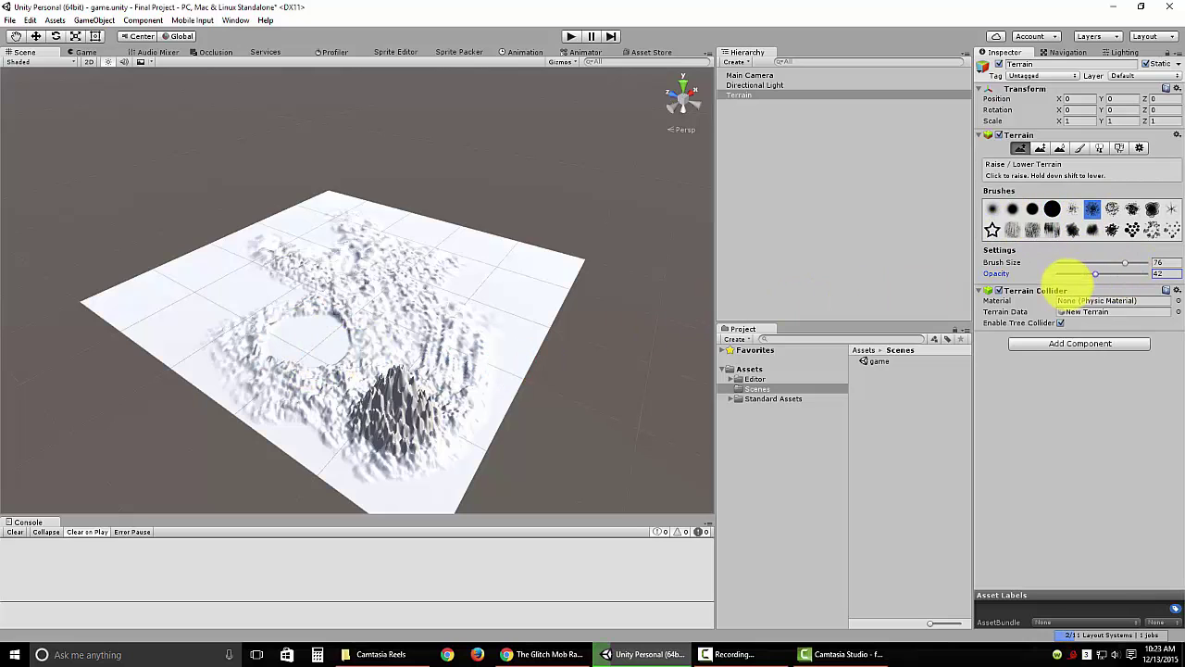
mouse_move(349, 331)
left_mouse_down()
mouse_move(299, 339)
mouse_move(297, 327)
mouse_move(397, 400)
mouse_move(338, 376)
mouse_move(398, 386)
mouse_move(426, 359)
mouse_move(426, 336)
mouse_move(437, 346)
mouse_move(364, 284)
mouse_move(393, 300)
mouse_move(325, 325)
mouse_move(275, 368)
mouse_move(285, 350)
mouse_move(365, 344)
mouse_move(379, 269)
left_mouse_up()
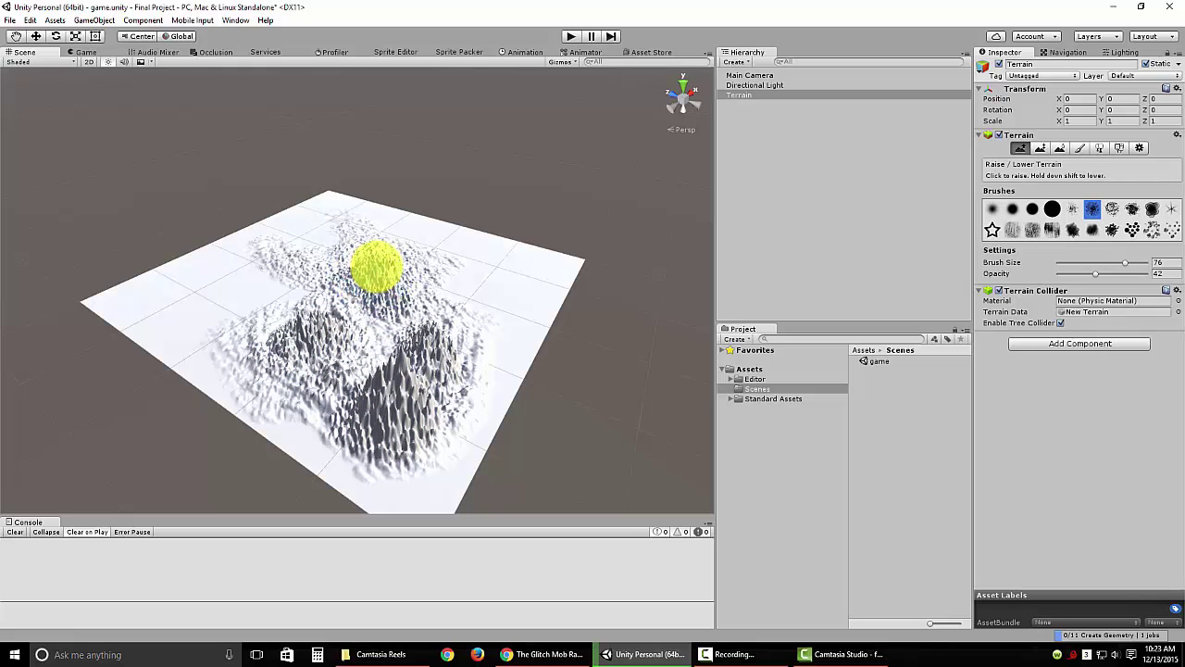
mouse_move(405, 267)
left_mouse_down()
mouse_move(475, 351)
mouse_move(412, 342)
left_mouse_up()
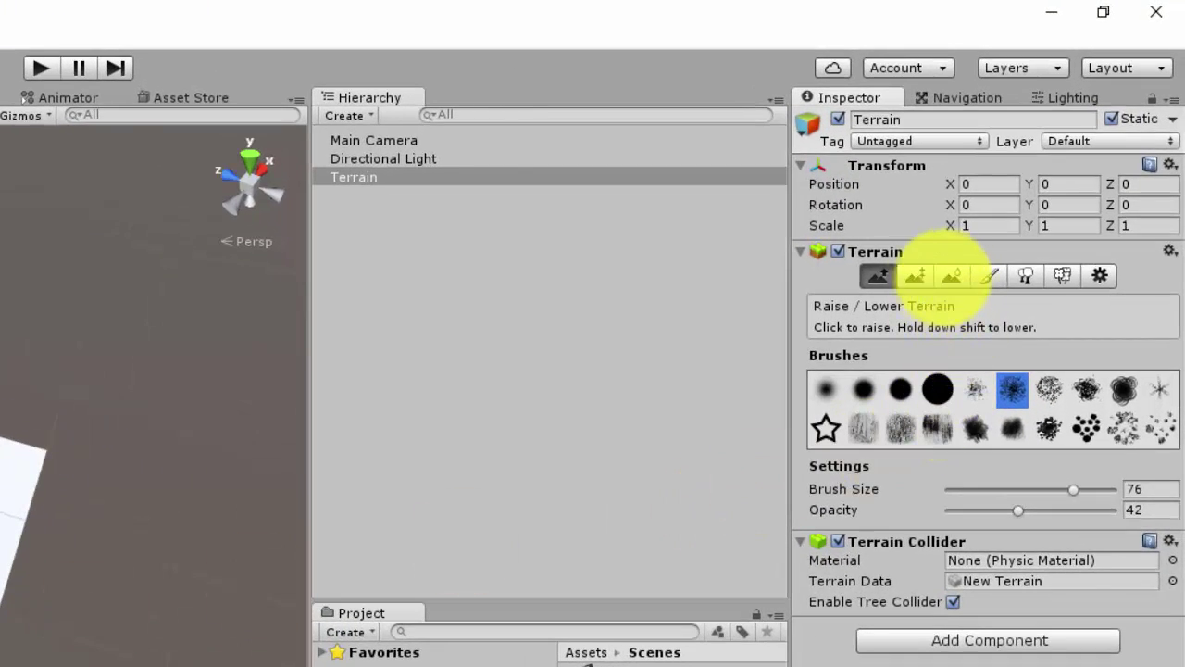
Use Paint Height to flatten the spiky ground beside the mountain into a smooth plateau
left_click(915, 275)
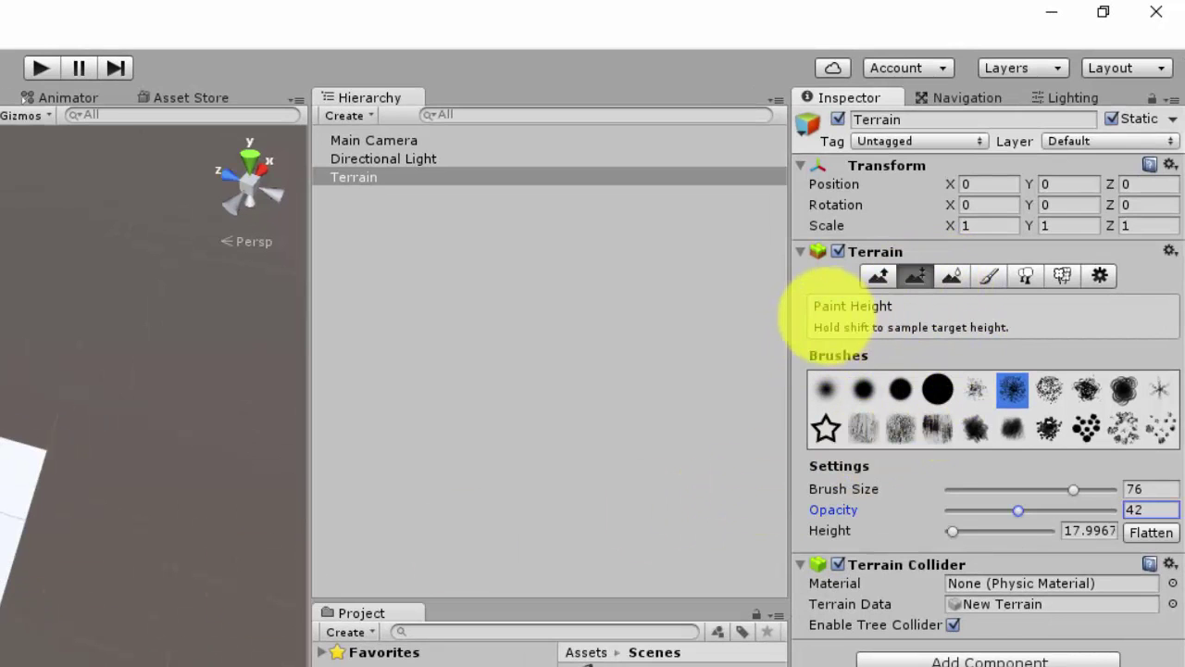
middle_click_drag(92, 463, 213, 389)
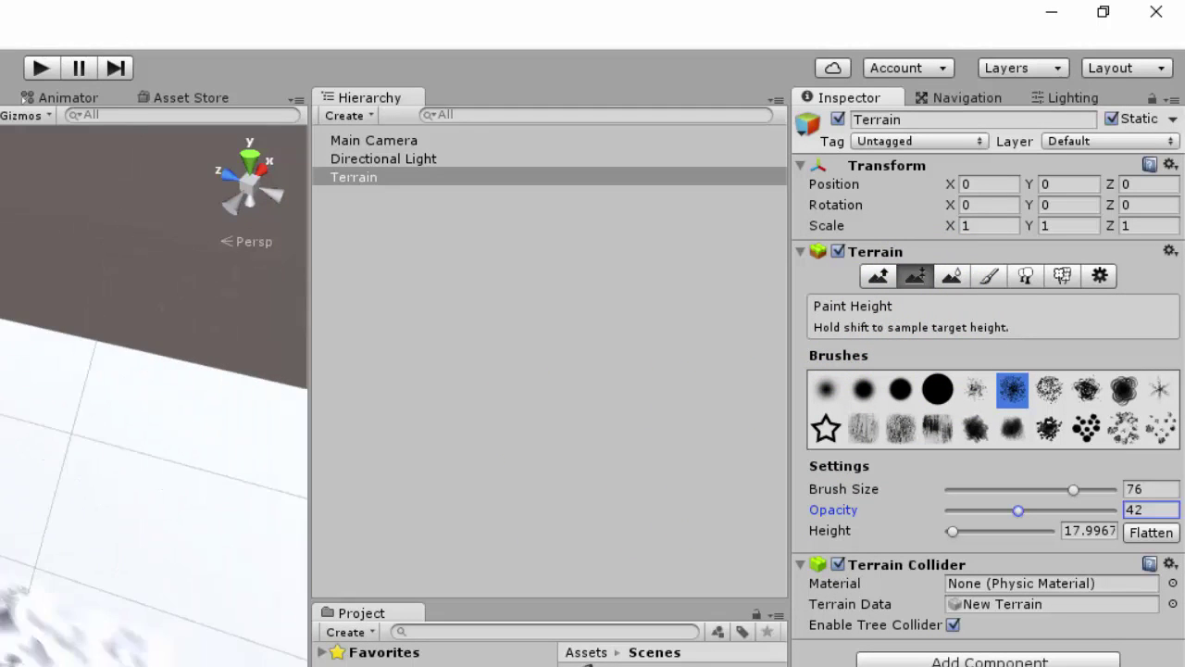
left_click_drag(18, 602, 0, 655)
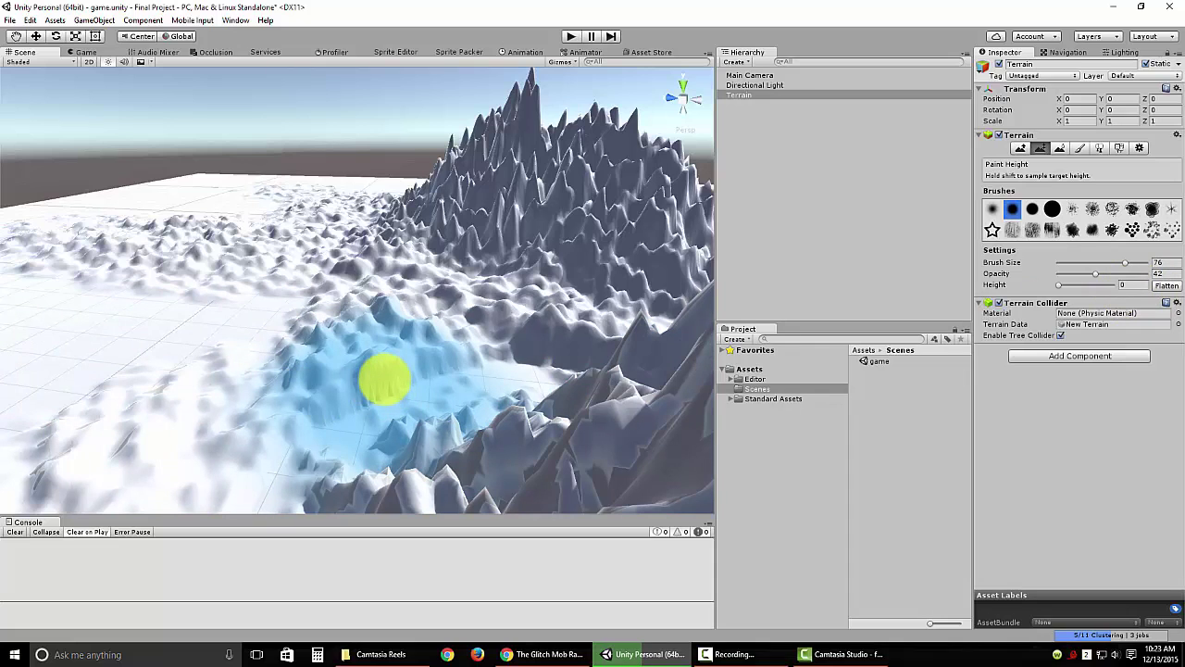
mouse_move(366, 394)
left_mouse_down()
mouse_move(366, 337)
mouse_move(339, 346)
mouse_move(381, 330)
mouse_move(348, 342)
mouse_move(328, 456)
mouse_move(406, 360)
mouse_move(300, 343)
mouse_move(286, 354)
mouse_move(326, 366)
mouse_move(416, 436)
mouse_move(450, 363)
left_mouse_up()
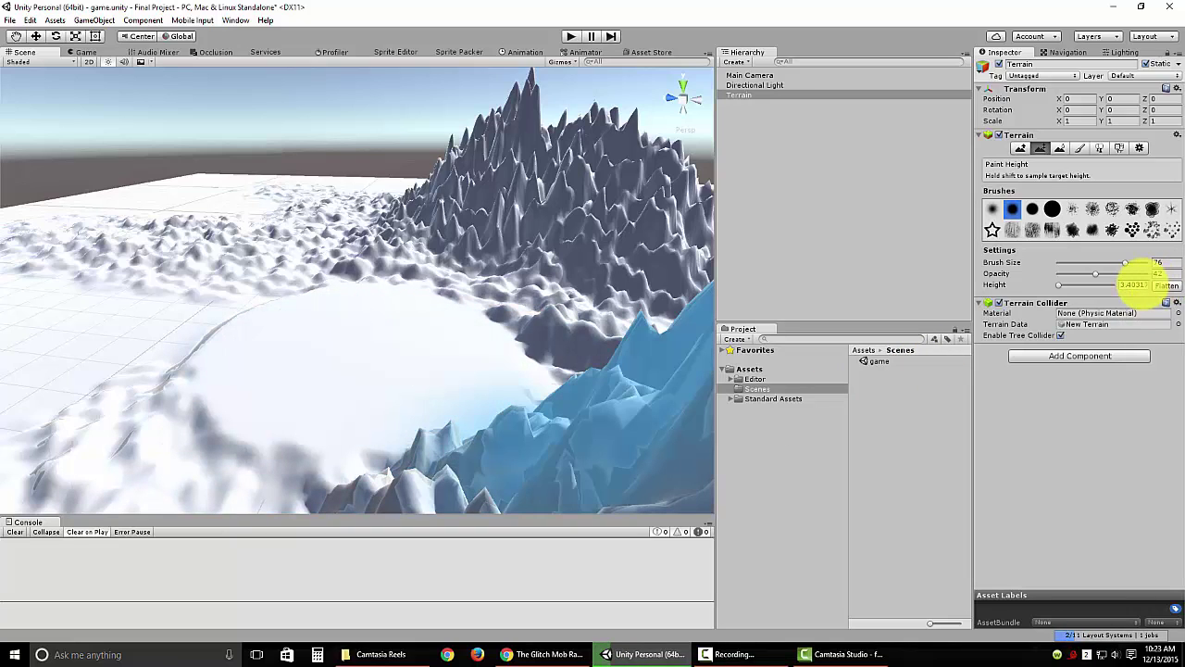
Set the target height to 5, choose the first brush, and level the bumpy band around the mountain base
left_click(1126, 285)
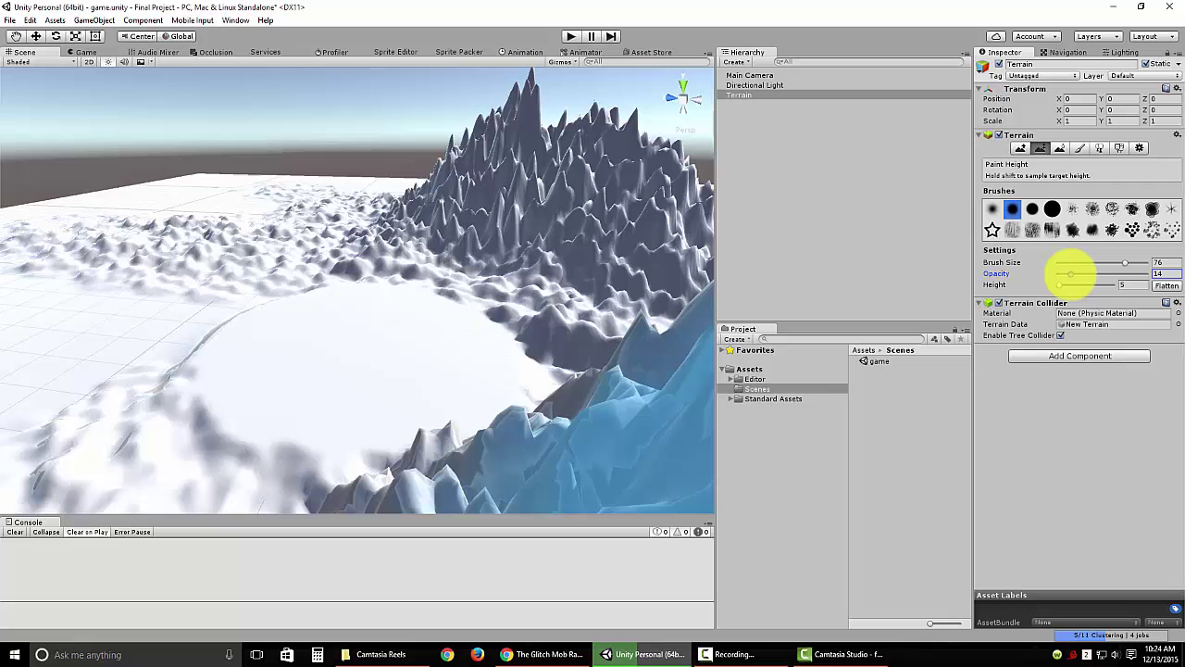
left_click(992, 208)
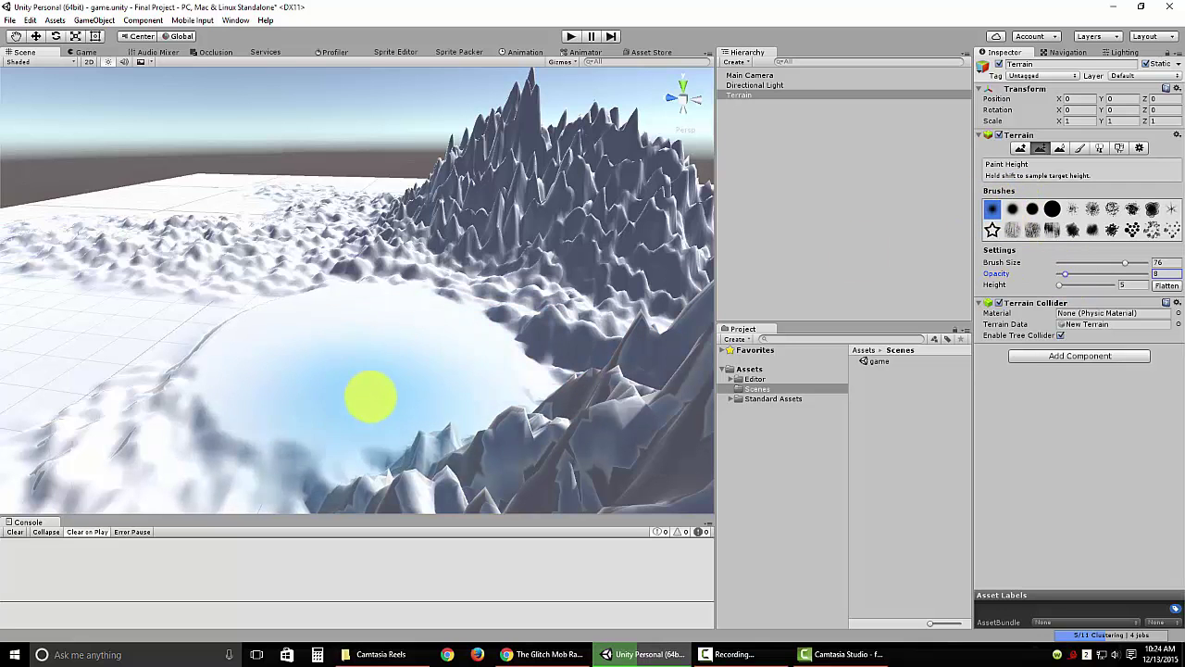
left_click_drag(198, 405, 296, 411, "alt")
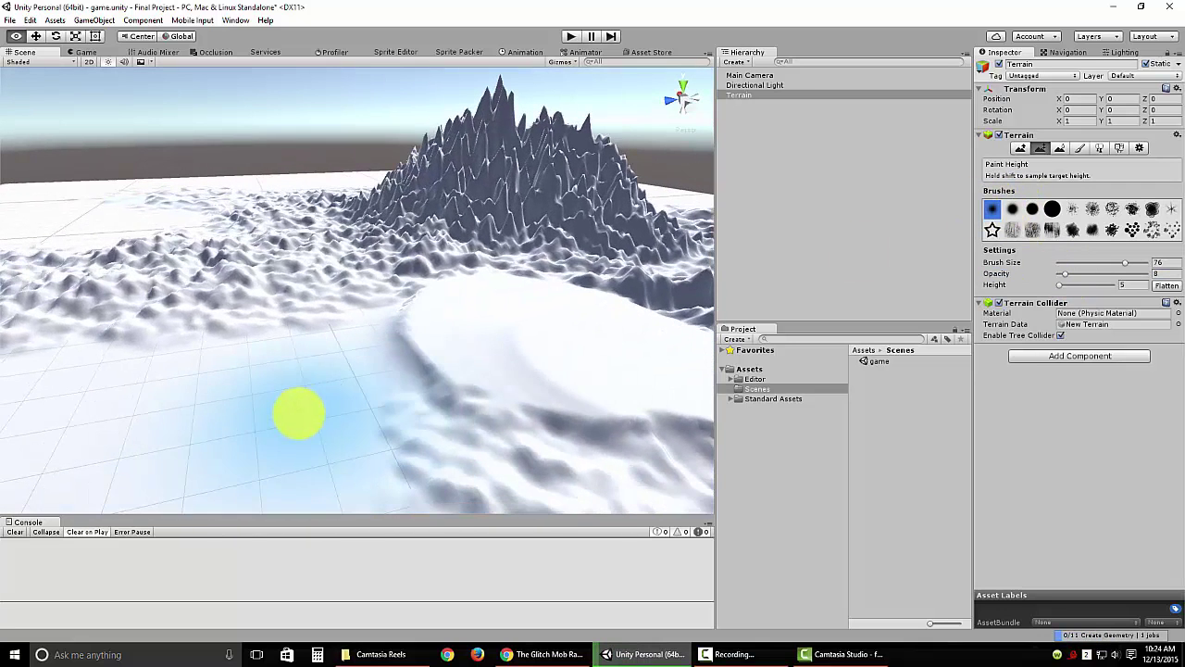
mouse_move(537, 378)
left_mouse_down("alt")
mouse_move(405, 418)
mouse_move(277, 268)
left_mouse_up("alt")
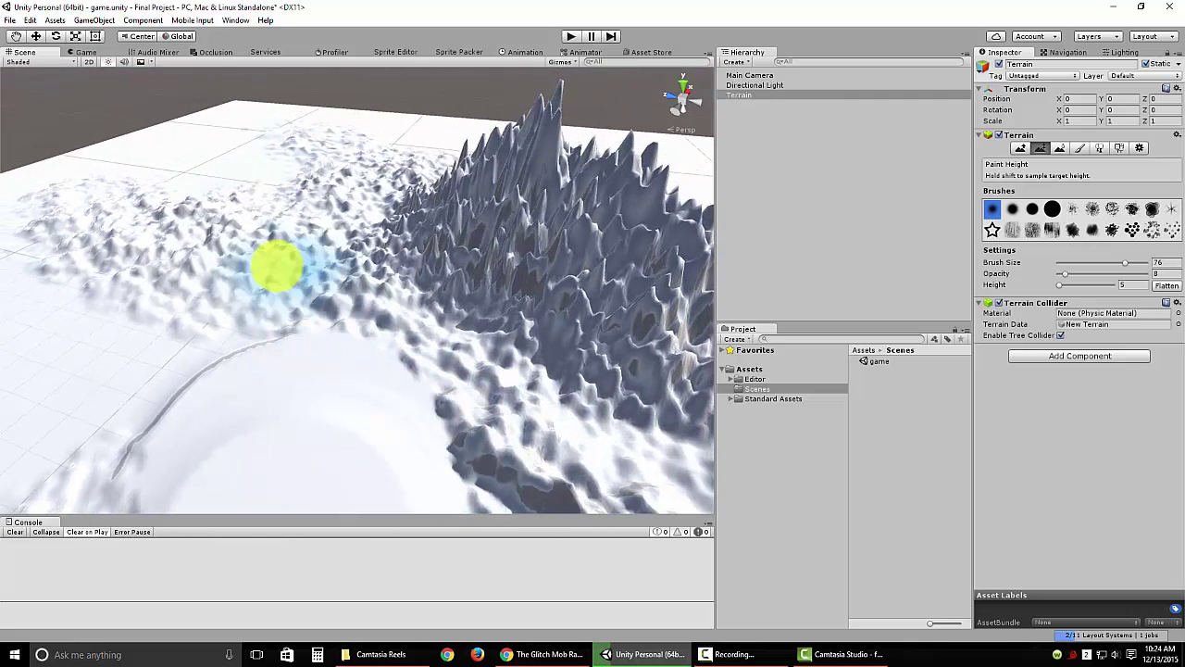
mouse_move(153, 243)
left_mouse_down()
mouse_move(256, 260)
mouse_move(355, 192)
mouse_move(306, 224)
mouse_move(367, 150)
mouse_move(369, 210)
mouse_move(315, 232)
mouse_move(298, 312)
left_mouse_up()
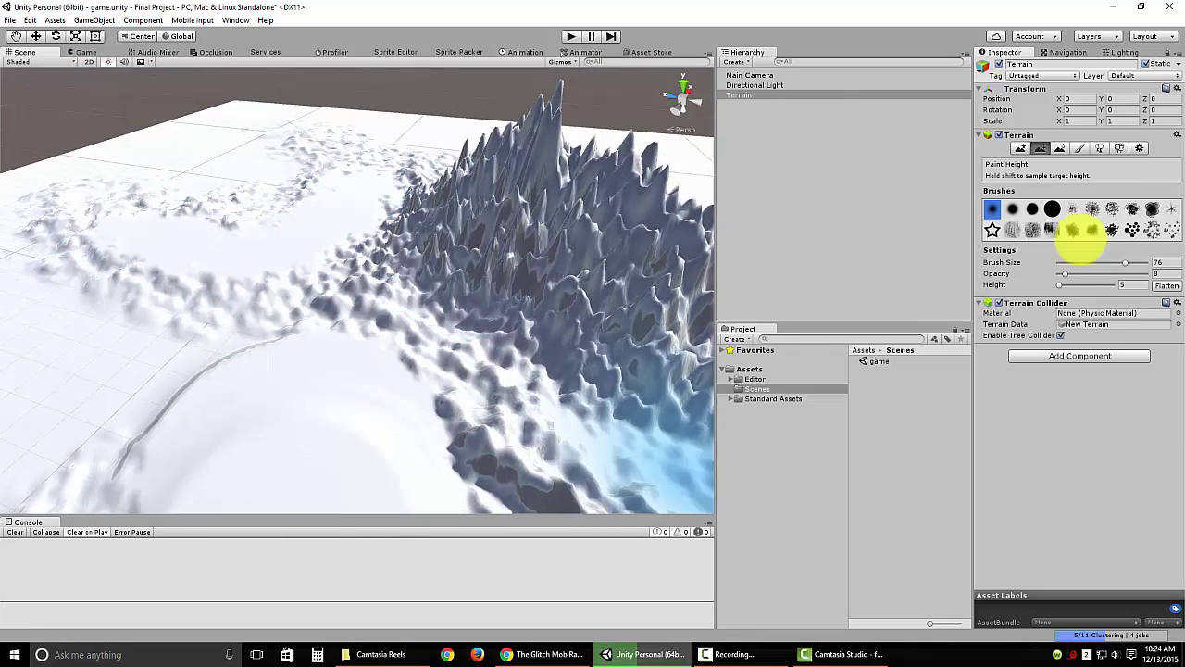
Use Smooth Height to soften the mountain's spiky centre and peaks
left_click(1059, 149)
left_click_drag(413, 432, 528, 423, "alt")
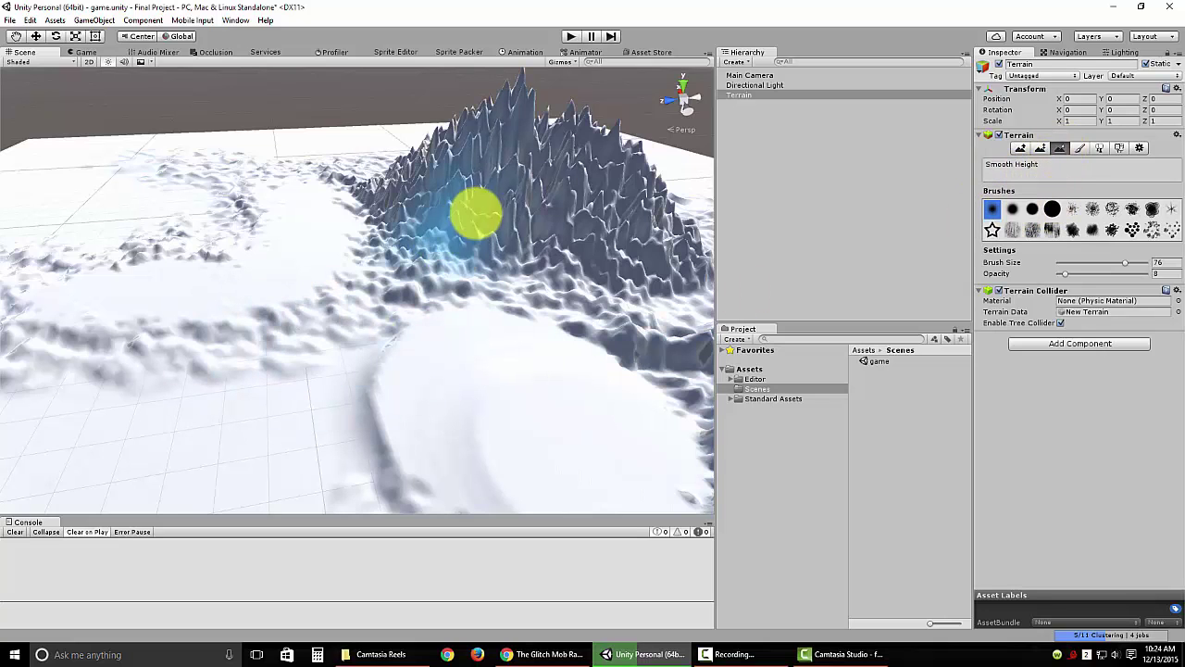
mouse_move(516, 196)
left_mouse_down()
mouse_move(579, 192)
mouse_move(546, 191)
mouse_move(610, 233)
mouse_move(624, 218)
mouse_move(565, 222)
mouse_move(592, 186)
mouse_move(563, 207)
mouse_move(704, 238)
left_mouse_up()
left_click(1053, 207)
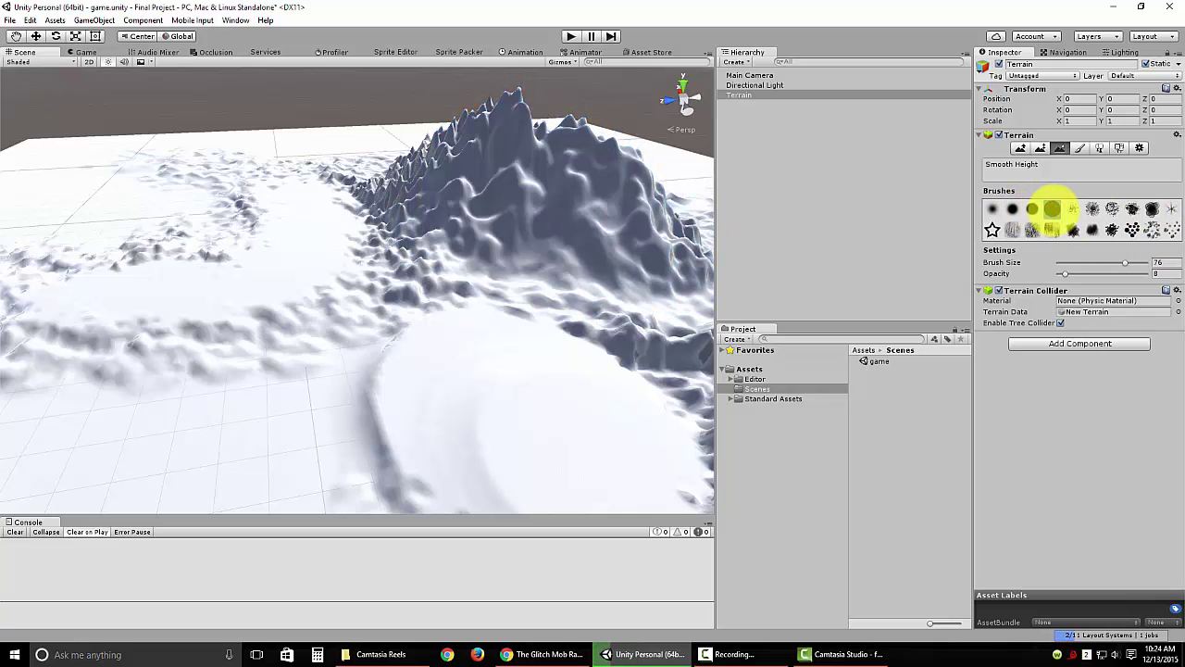
mouse_move(682, 296)
left_mouse_down("alt")
mouse_move(543, 340)
mouse_move(656, 329)
mouse_move(480, 299)
mouse_move(493, 256)
mouse_move(497, 271)
mouse_move(433, 289)
mouse_move(305, 214)
mouse_move(310, 230)
mouse_move(293, 225)
mouse_move(258, 191)
mouse_move(292, 241)
mouse_move(313, 327)
mouse_move(414, 410)
mouse_move(464, 427)
mouse_move(423, 309)
left_mouse_up("alt")
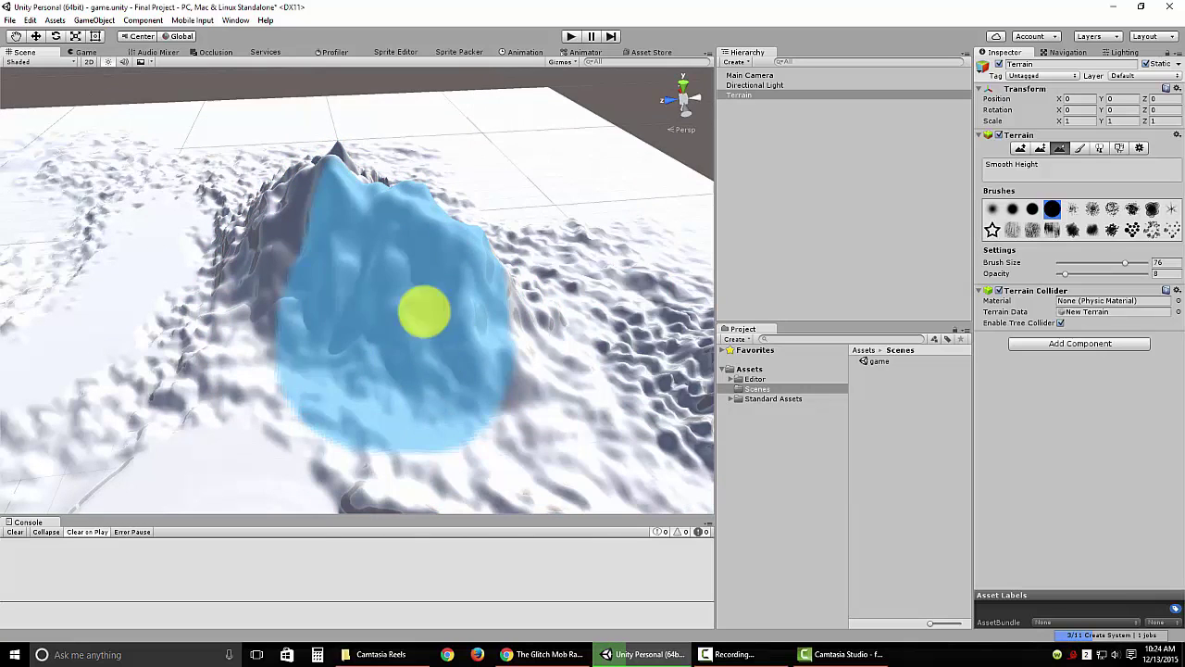
Raise smoothing Opacity to 64 and smooth the mountain's right flank and the bumpy area
left_click_drag(1065, 274, 1114, 274)
mouse_move(455, 283)
left_mouse_down()
mouse_move(278, 189)
mouse_move(272, 205)
mouse_move(297, 196)
mouse_move(308, 336)
mouse_move(404, 396)
mouse_move(323, 362)
mouse_move(635, 360)
mouse_move(343, 301)
left_mouse_up()
mouse_move(343, 301)
right_mouse_down()
mouse_move(484, 257)
mouse_move(397, 315)
right_mouse_up()
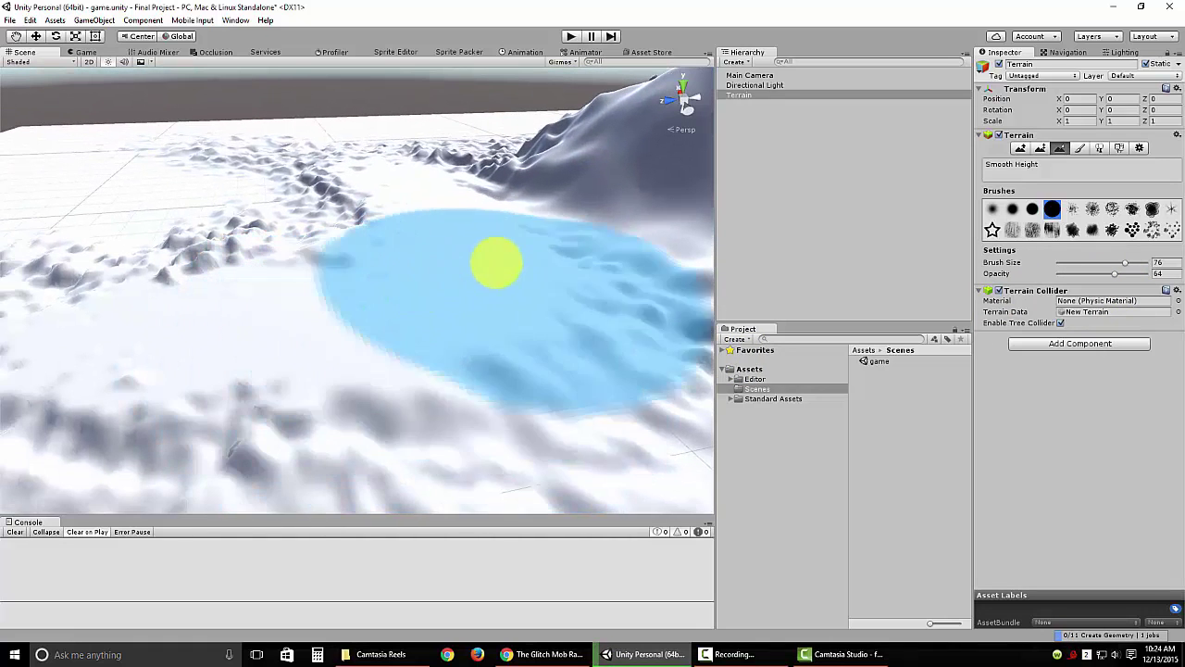
mouse_move(249, 348)
right_mouse_down()
mouse_move(491, 158)
mouse_move(249, 286)
mouse_move(426, 260)
mouse_move(342, 331)
right_mouse_up()
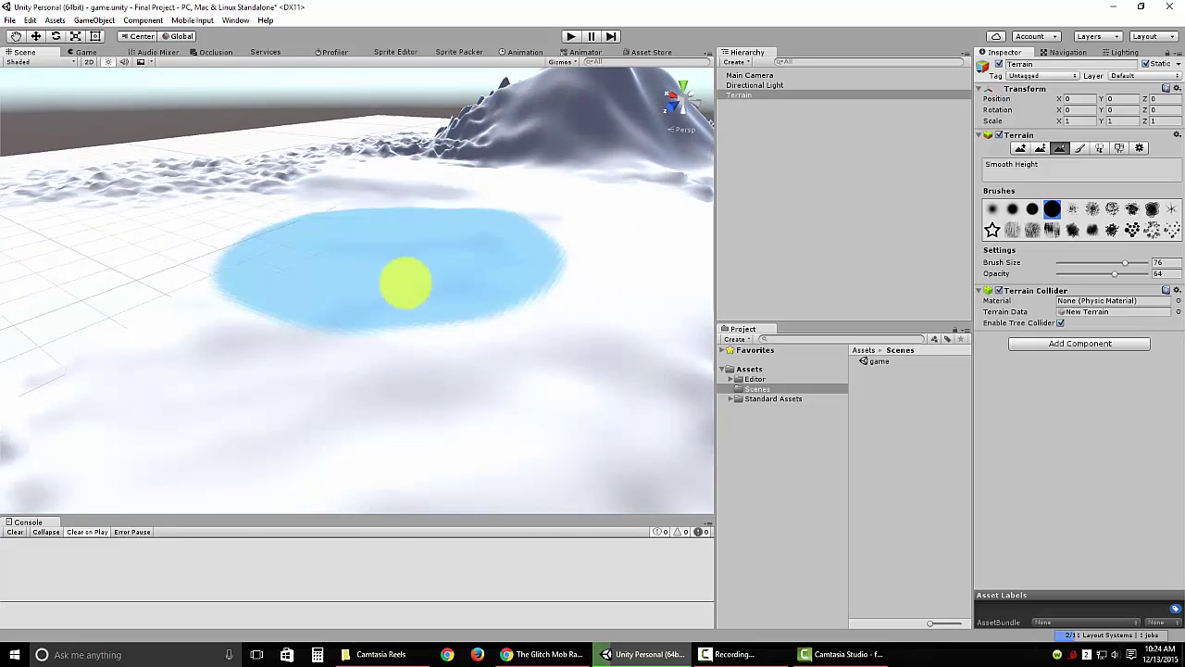
right_click_drag(405, 283, 232, 305)
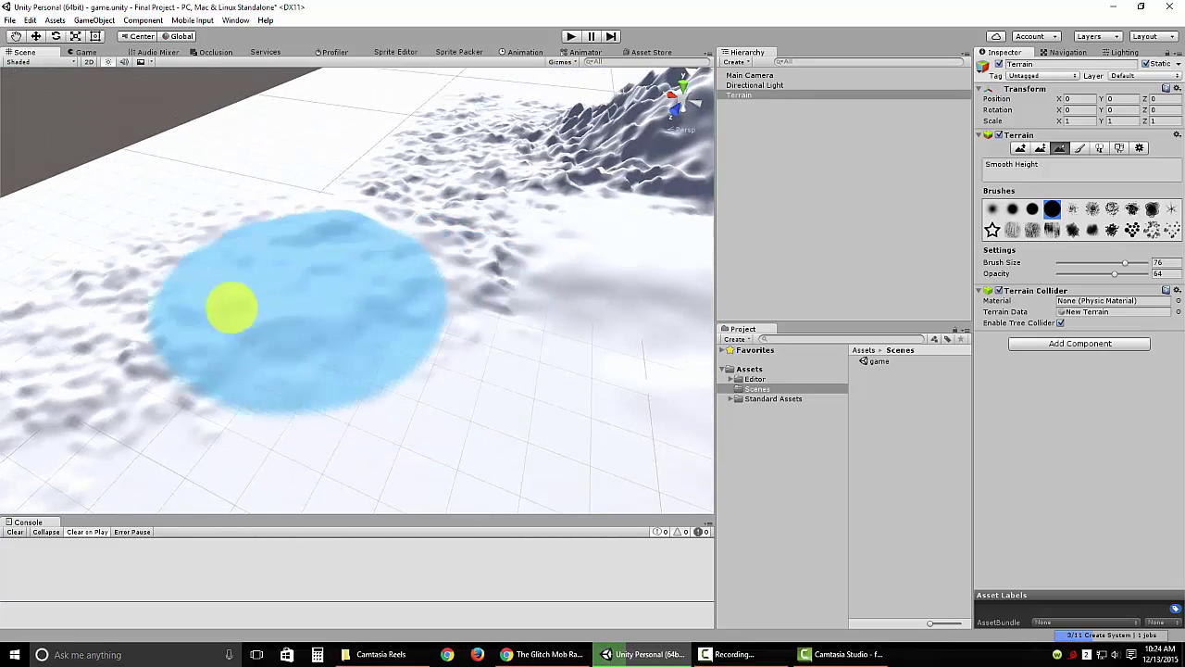
mouse_move(232, 306)
left_mouse_down()
mouse_move(471, 239)
mouse_move(211, 281)
mouse_move(81, 365)
mouse_move(113, 261)
mouse_move(79, 276)
mouse_move(248, 220)
left_mouse_up()
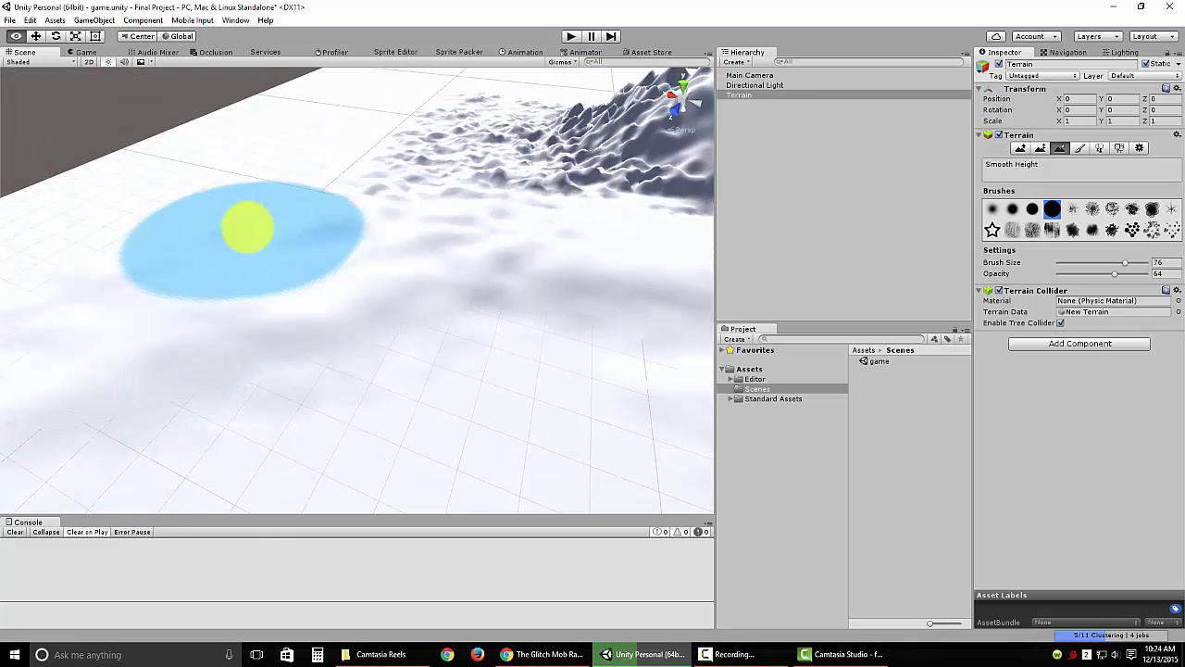
Orbit around the terrain to review the smoothed hills and remaining ridges
right_click_drag(248, 227, 410, 292)
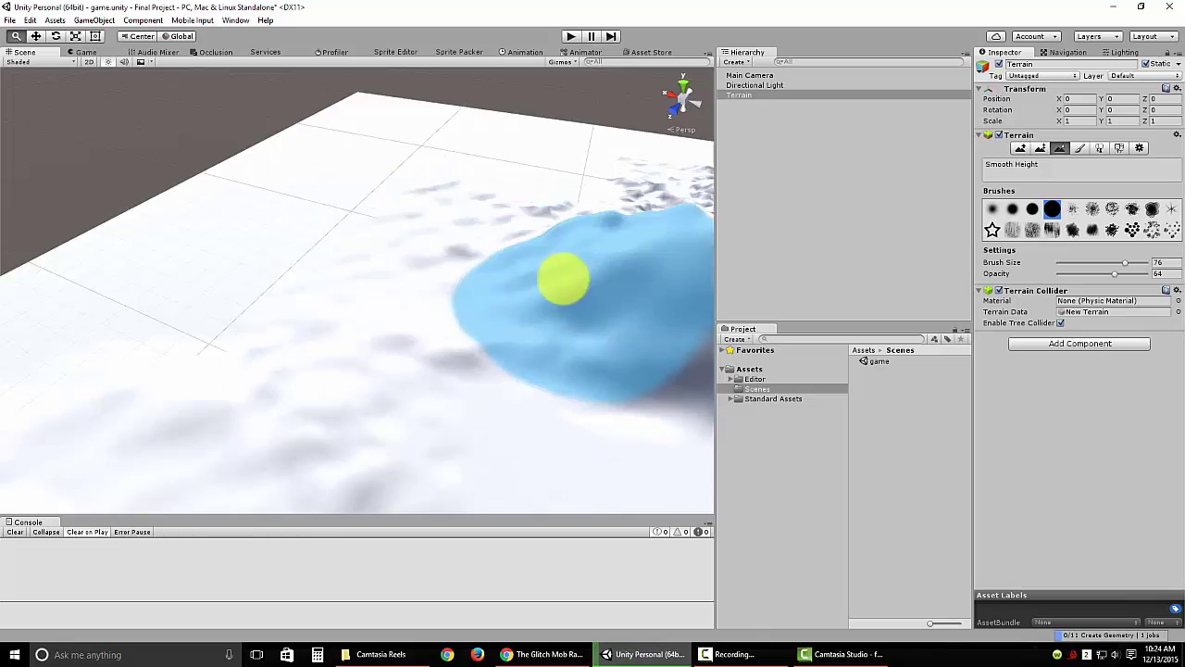
right_click_drag(563, 278, 352, 250)
right_click_drag(510, 355, 433, 420)
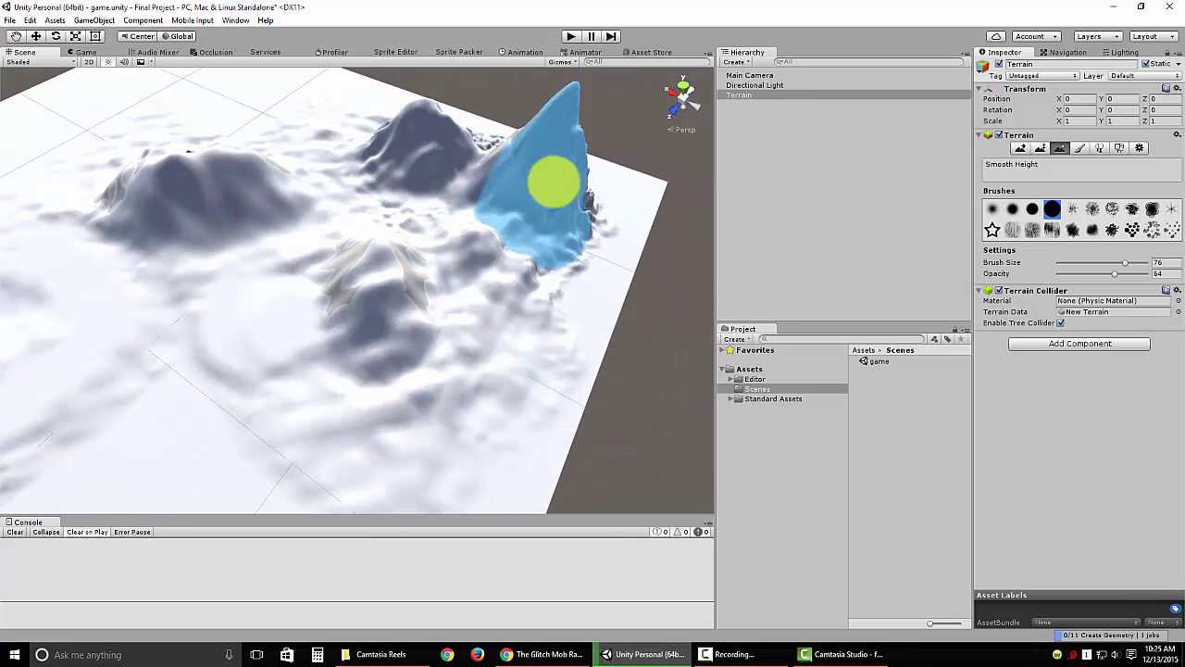
right_click_drag(554, 182, 433, 260)
mouse_move(130, 268)
right_mouse_down()
mouse_move(384, 236)
mouse_move(370, 246)
mouse_move(371, 228)
mouse_move(454, 222)
mouse_move(388, 217)
mouse_move(519, 339)
right_mouse_up()
mouse_move(431, 296)
right_mouse_down()
mouse_move(535, 299)
mouse_move(460, 286)
mouse_move(397, 223)
mouse_move(512, 308)
mouse_move(484, 304)
mouse_move(451, 376)
mouse_move(476, 365)
mouse_move(500, 300)
mouse_move(512, 304)
right_mouse_up()
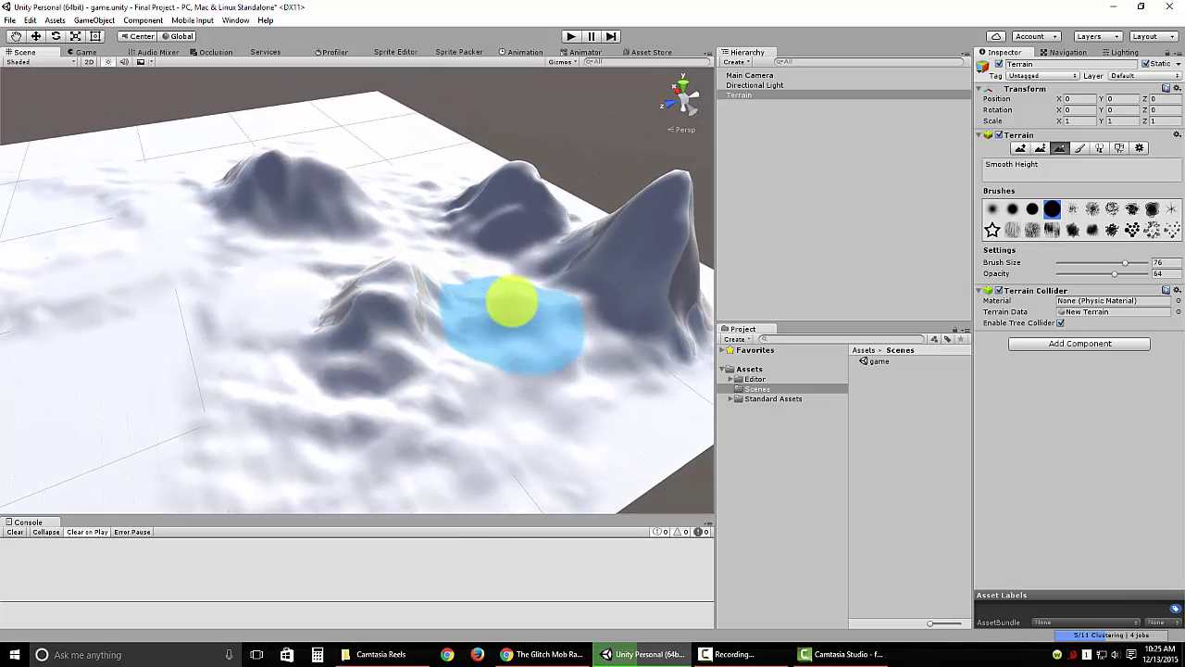
right_click_drag(503, 423, 543, 343)
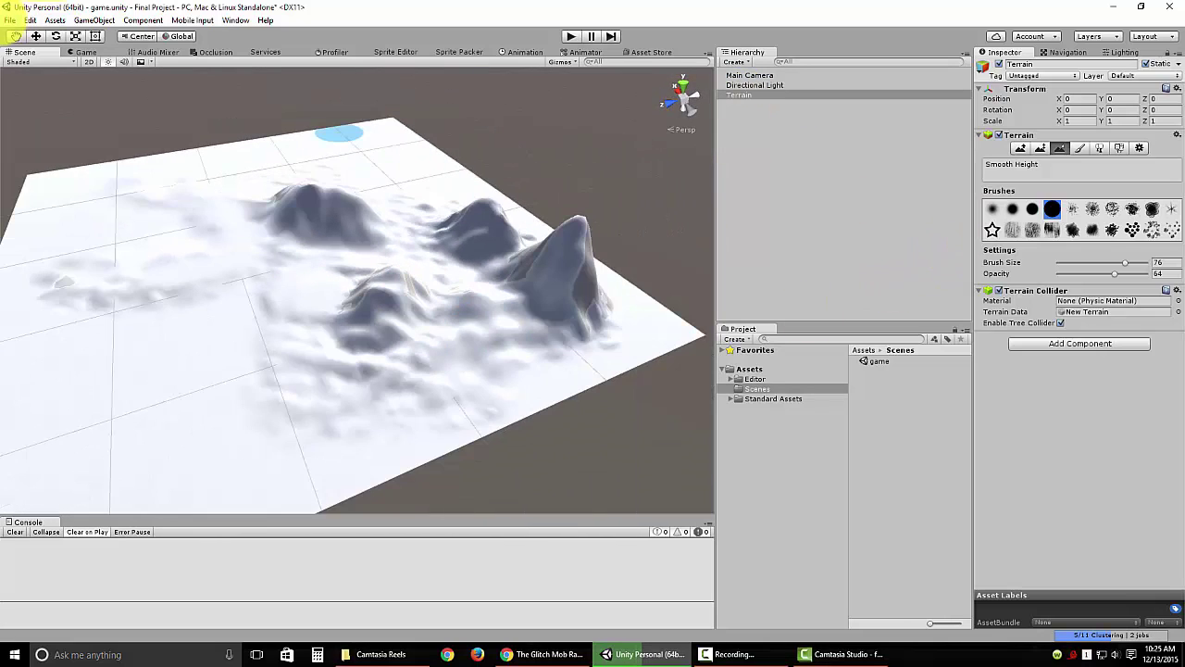
Save the scene and then the whole project from the File menu
left_click(9, 19)
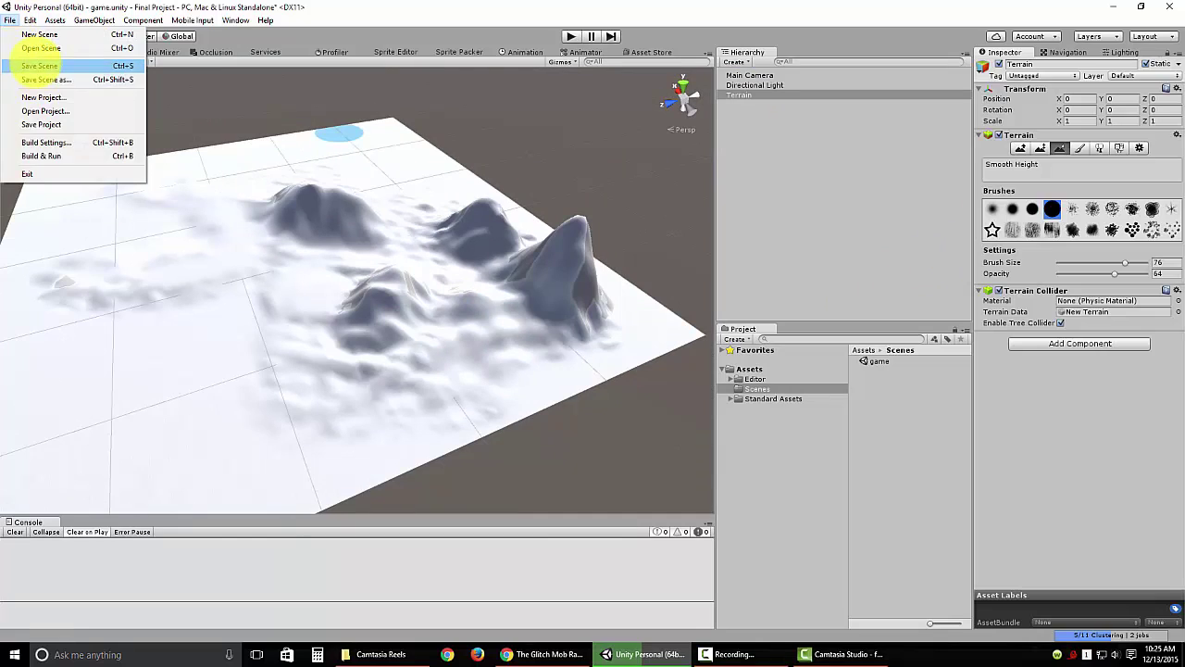
left_click(39, 65)
left_click(9, 19)
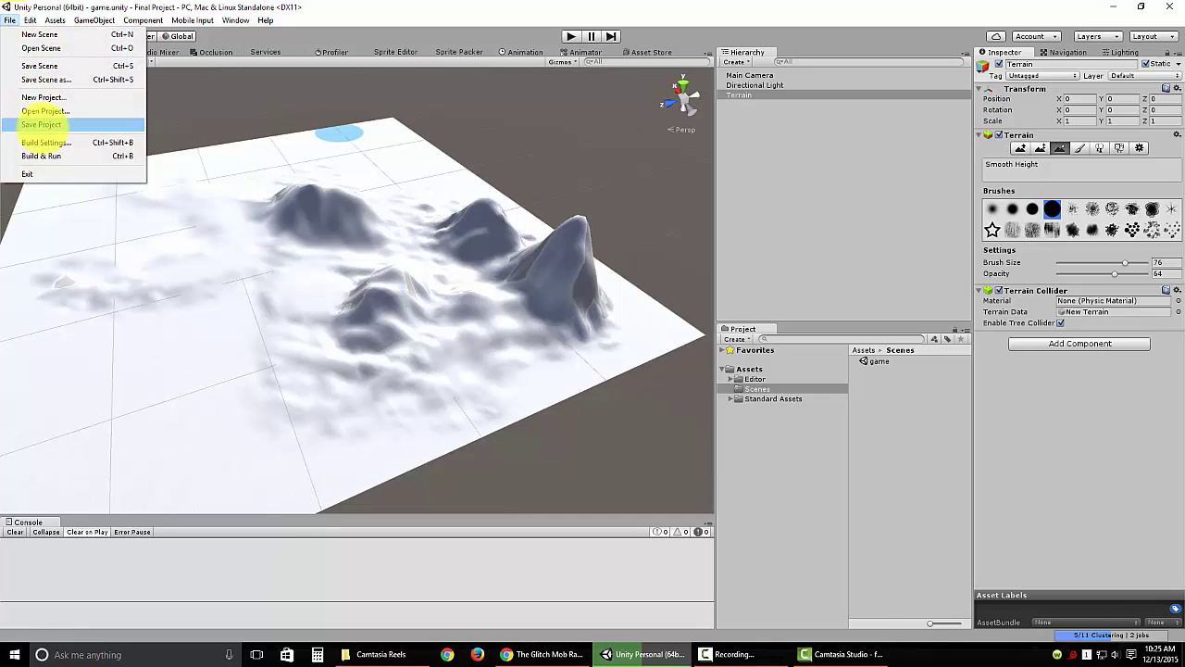
left_click(41, 124)
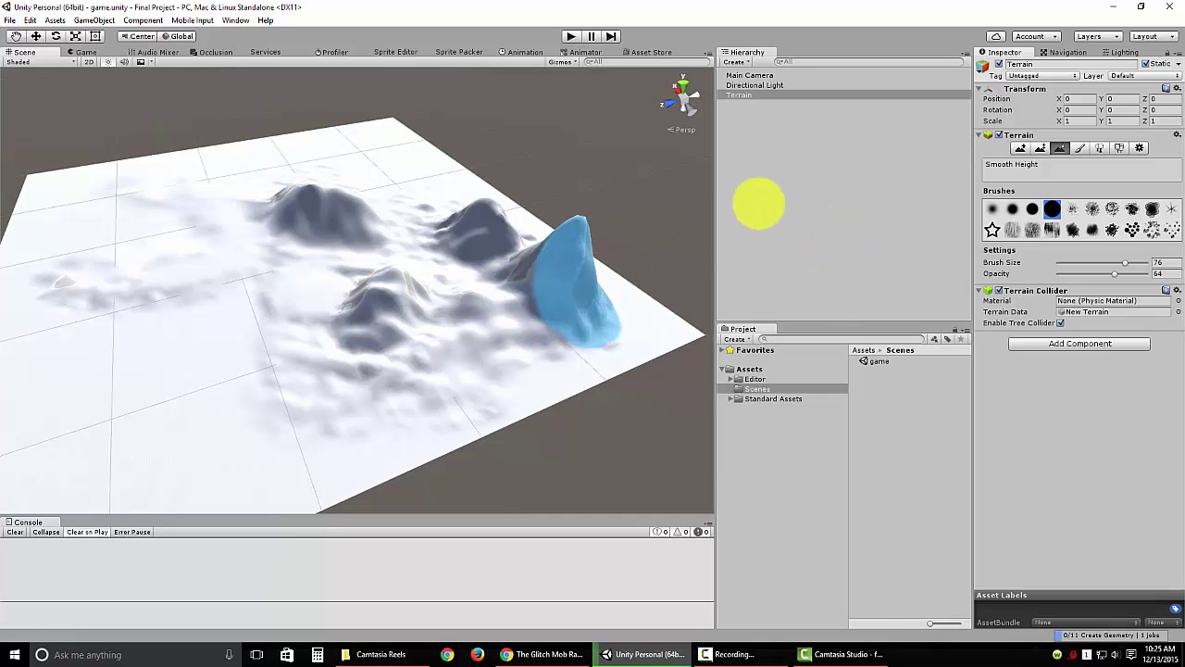